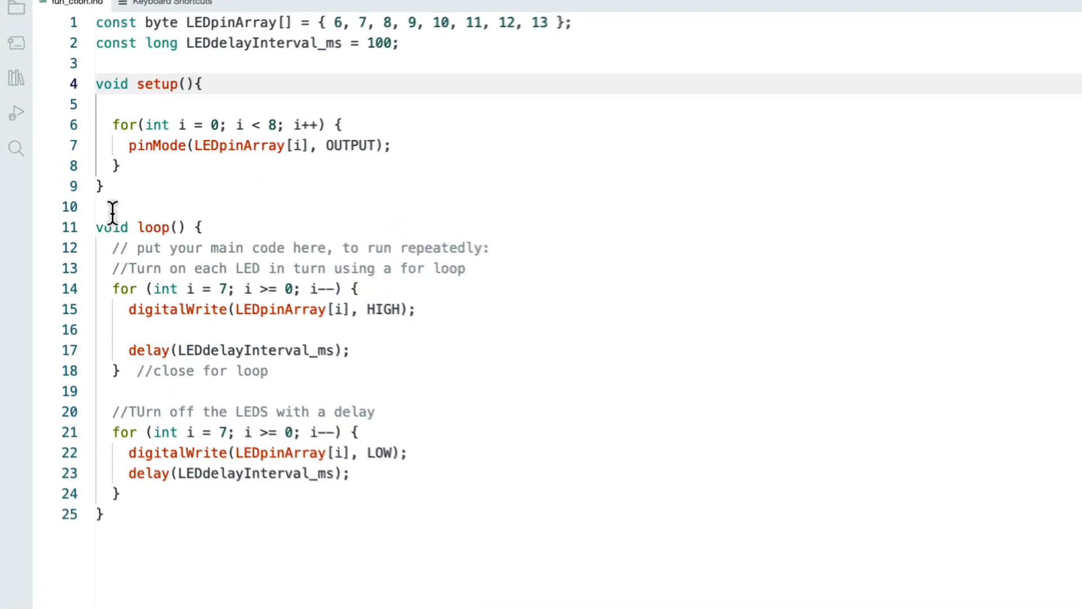
Fold the loop() body, then expand every folded region with Ctrl+K, Ctrl+J.
left_click(103, 235)
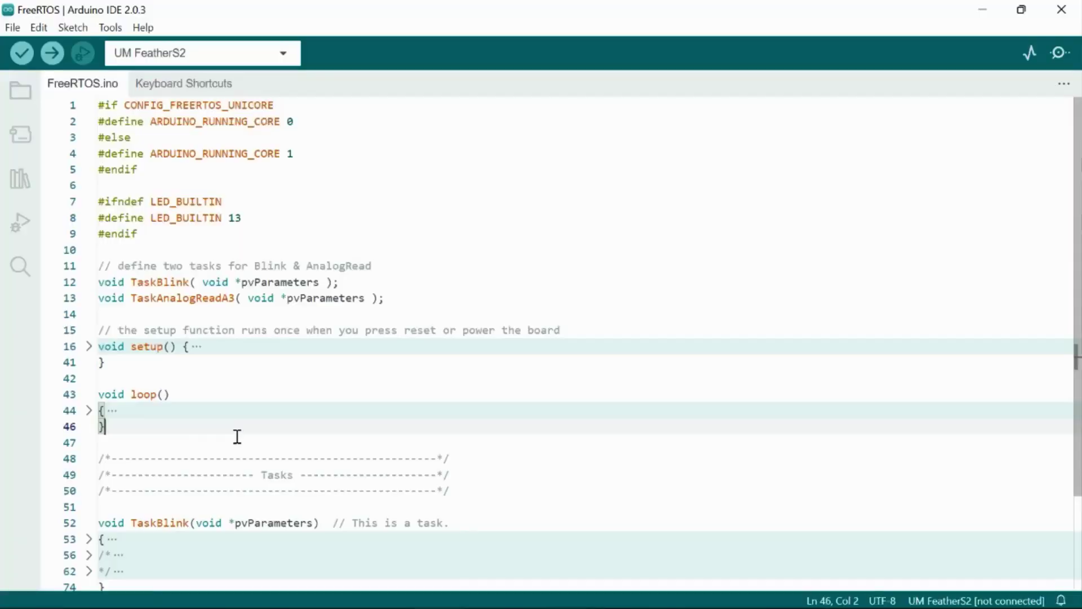
left_click(169, 394)
key("ctrl+k")
key("ctrl+j")
scroll(255, 339, "down", 8)
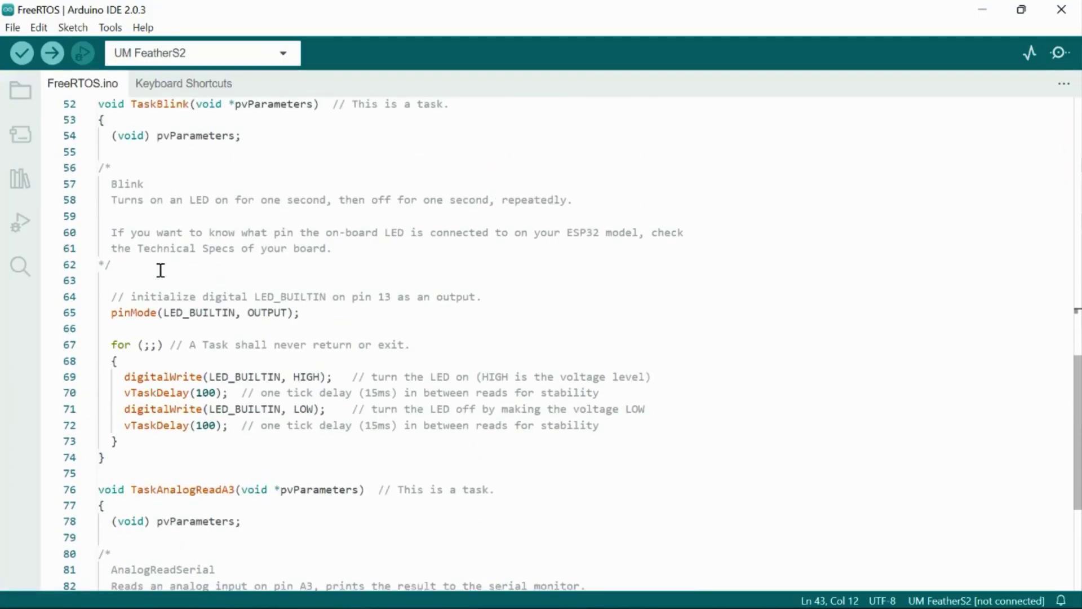
scroll(160, 269, "down", 1)
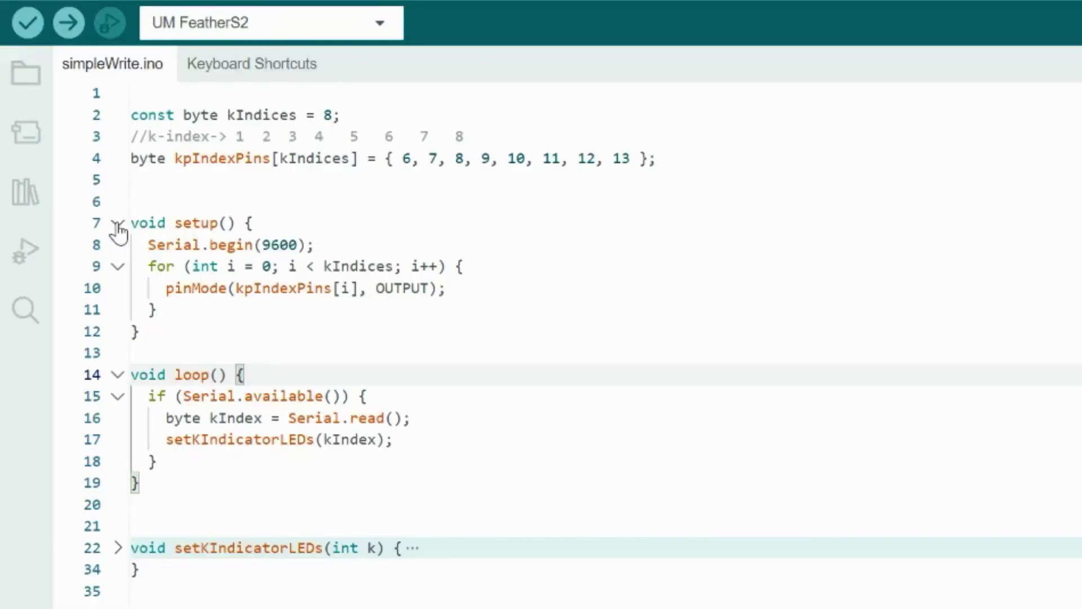
left_click(118, 224)
left_click(118, 224)
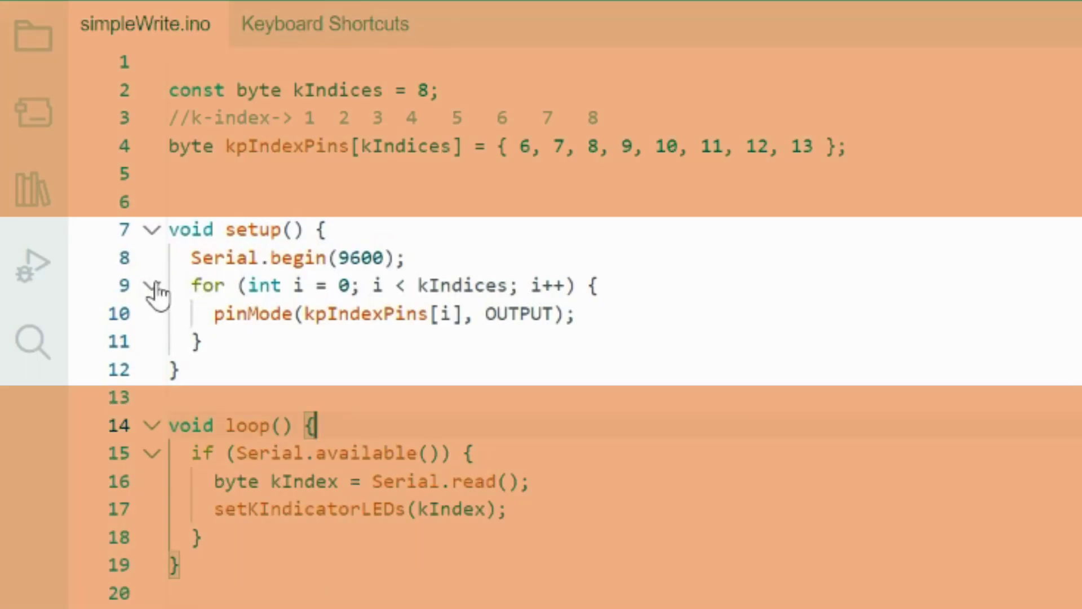
left_click(154, 286)
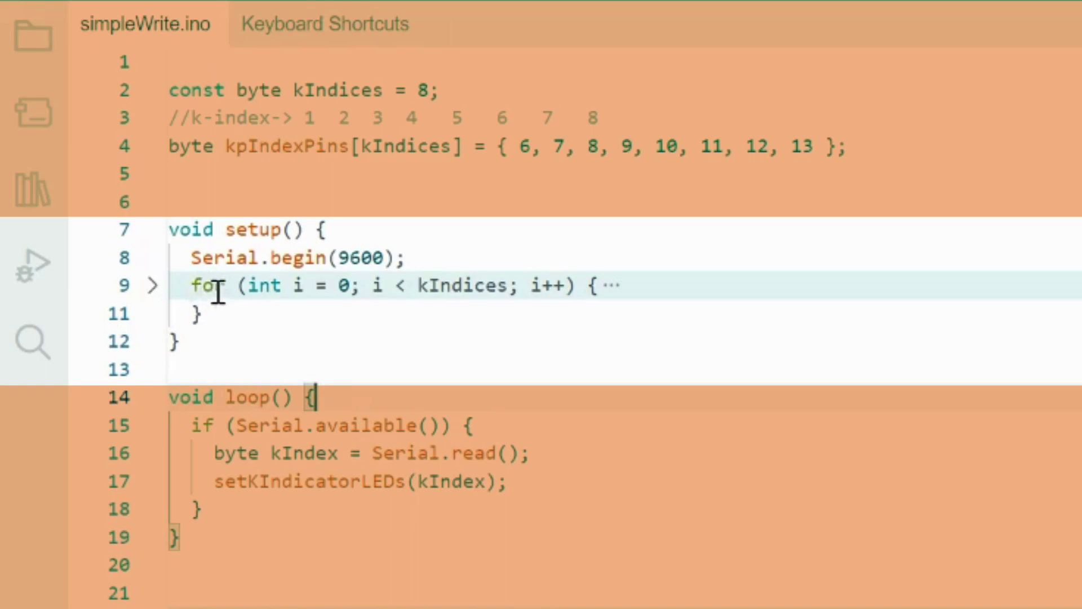
left_click(152, 286)
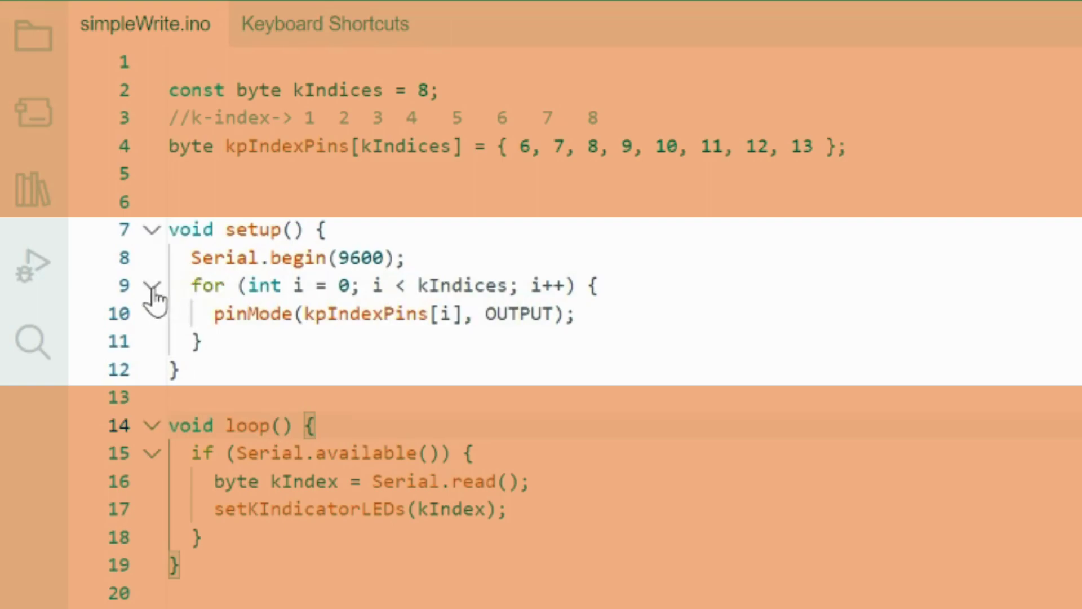
left_click(153, 286)
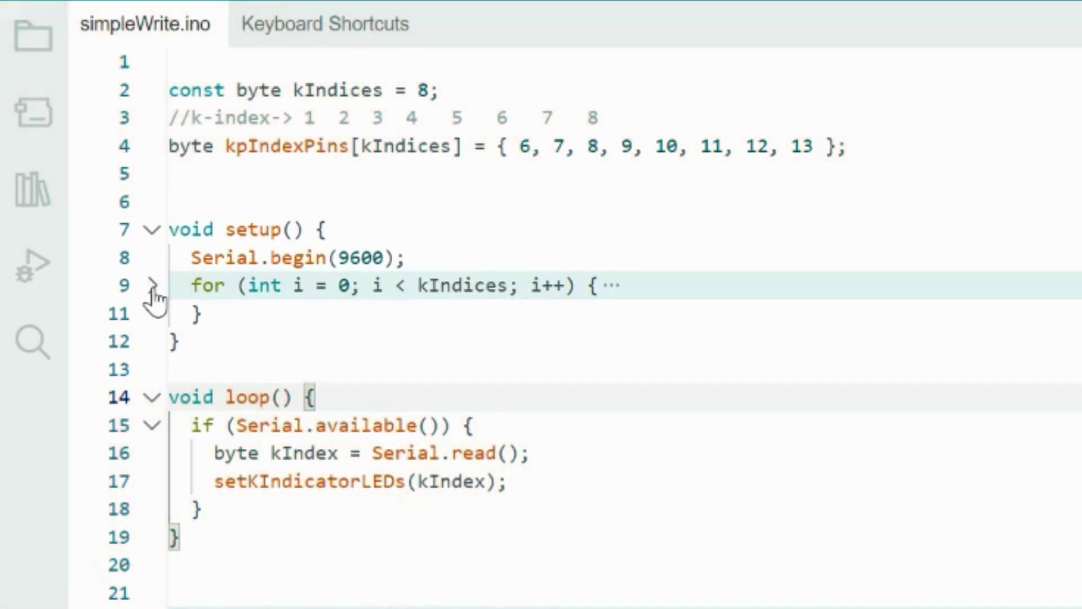
left_click(153, 230)
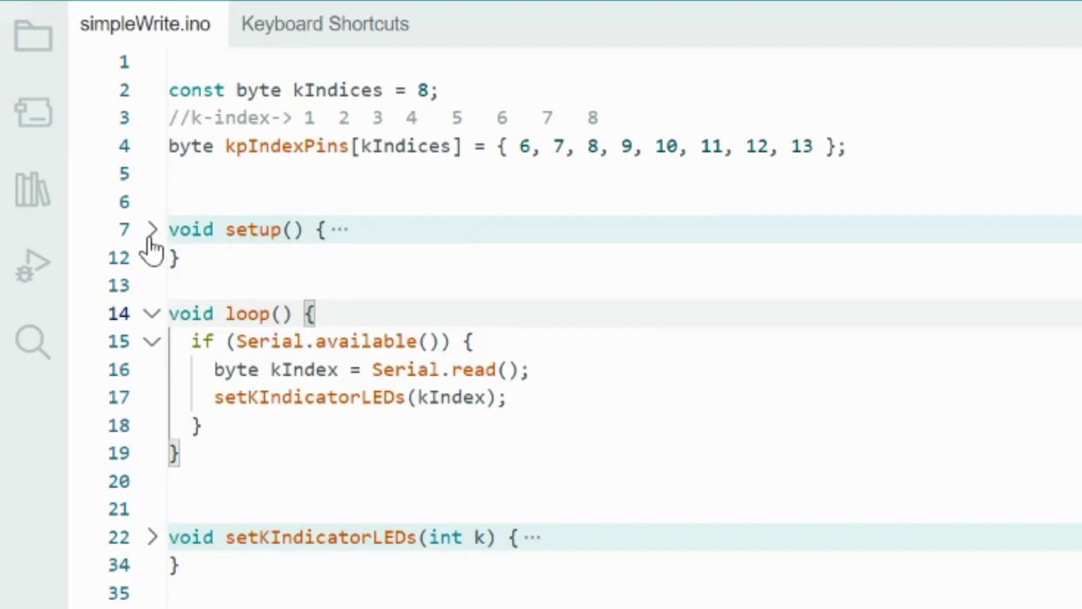
left_click(152, 230)
left_click(152, 229)
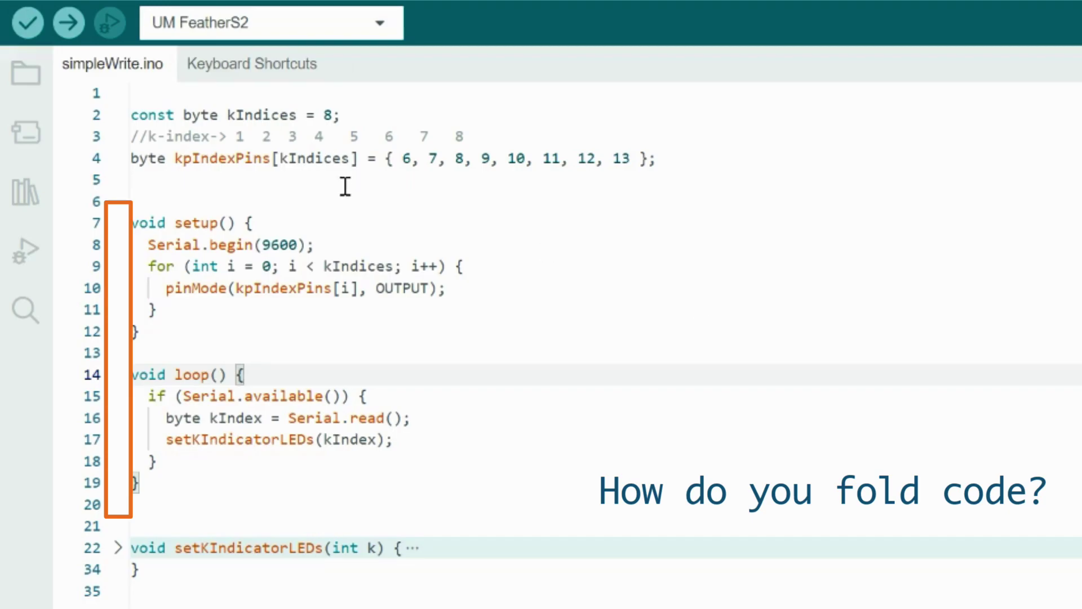
Fold and expand setup() twice, leaving it expanded.
left_click(119, 224)
left_click(119, 223)
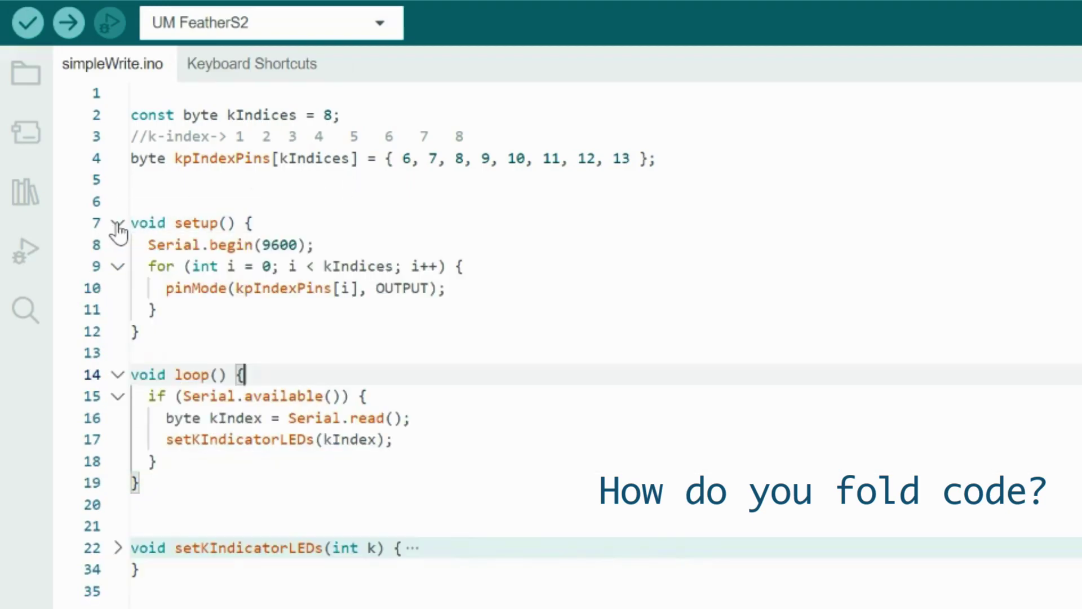
left_click(119, 223)
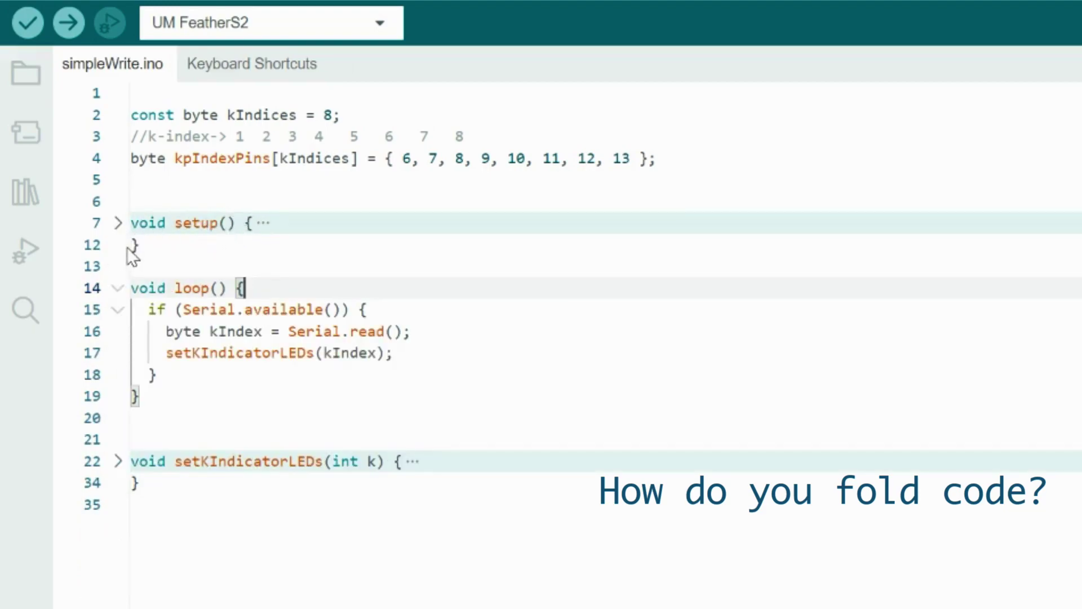
left_click(119, 223)
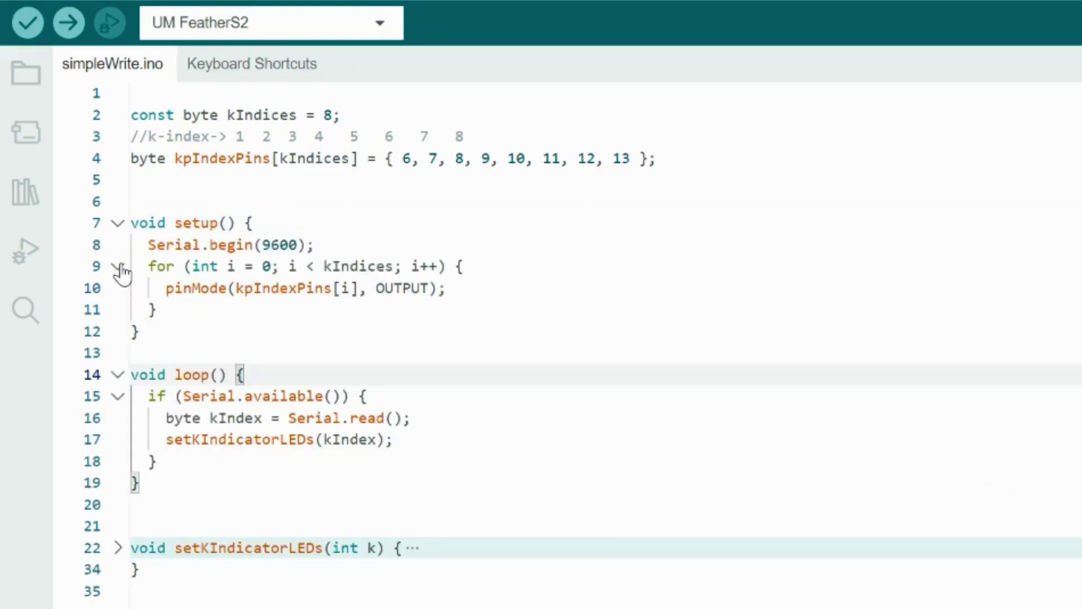
Fold the line 9 for loop, then fold and re-expand setup() with the loop still collapsed.
left_click(118, 266)
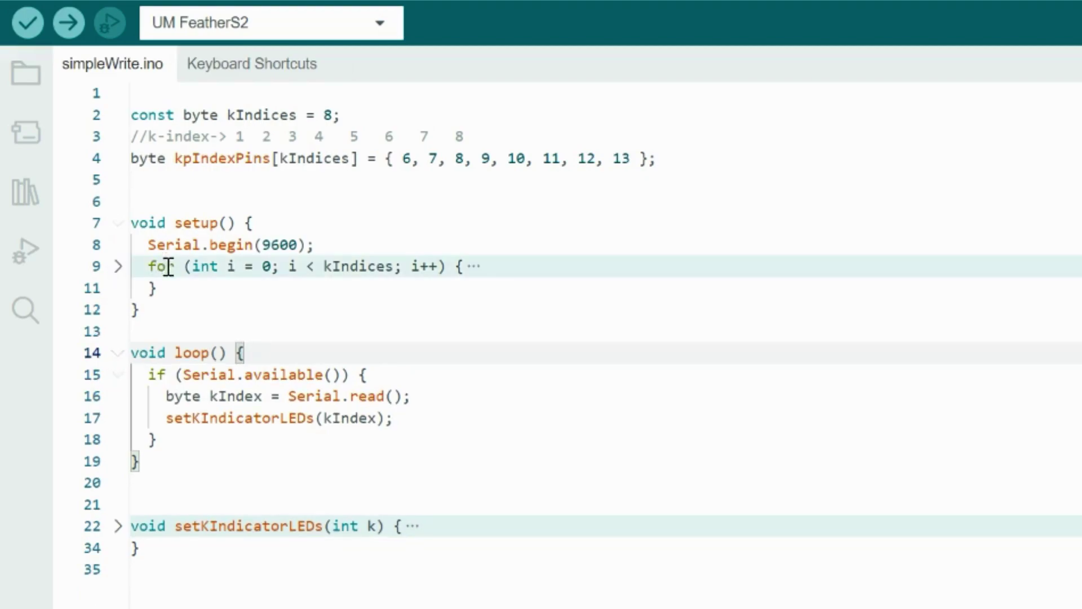
left_click(119, 266)
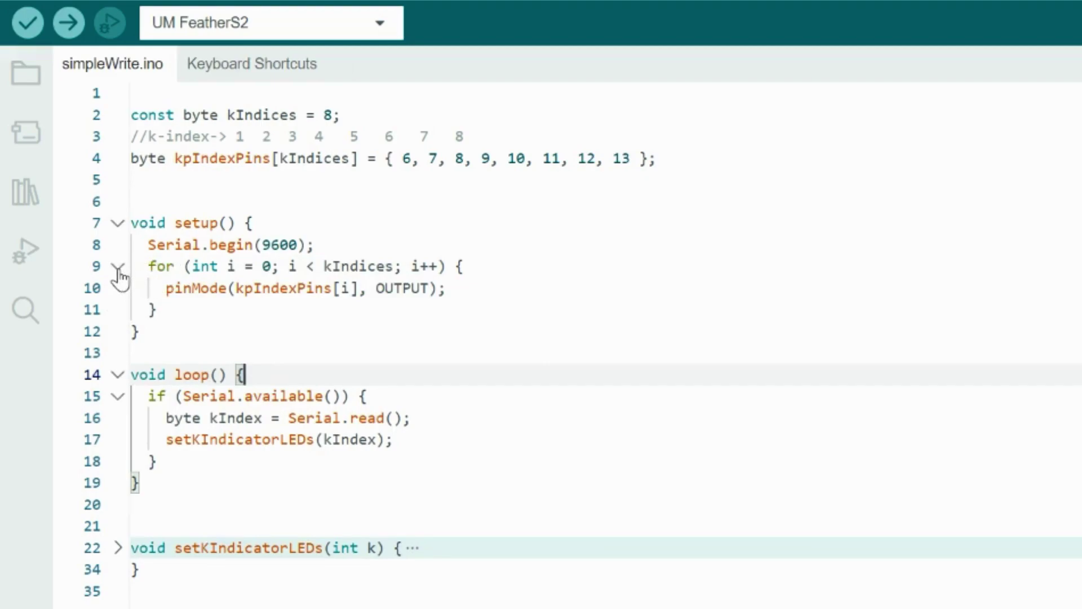
left_click(119, 267)
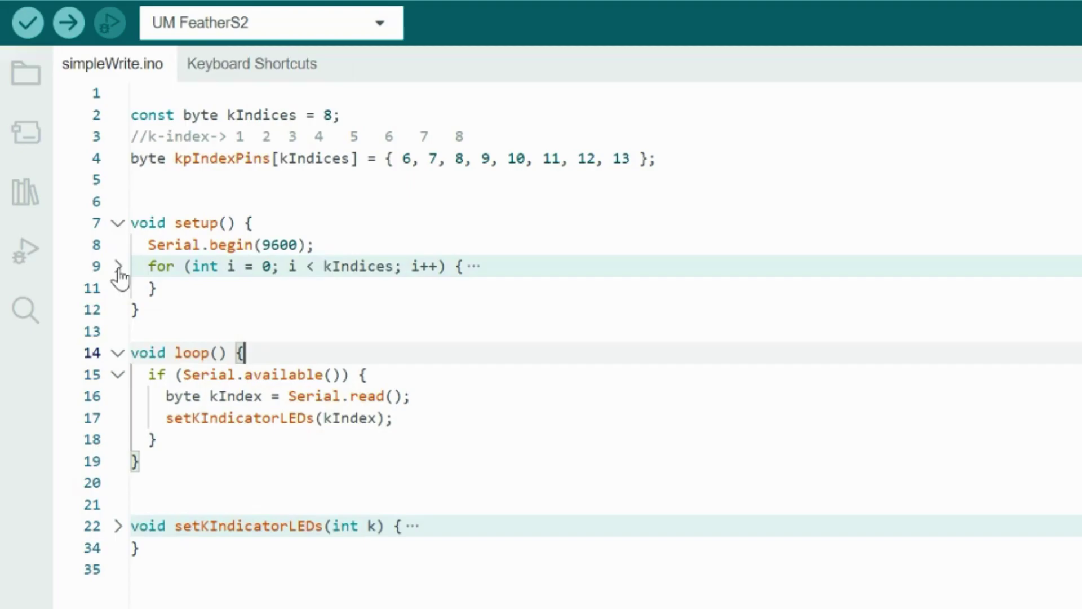
left_click(119, 222)
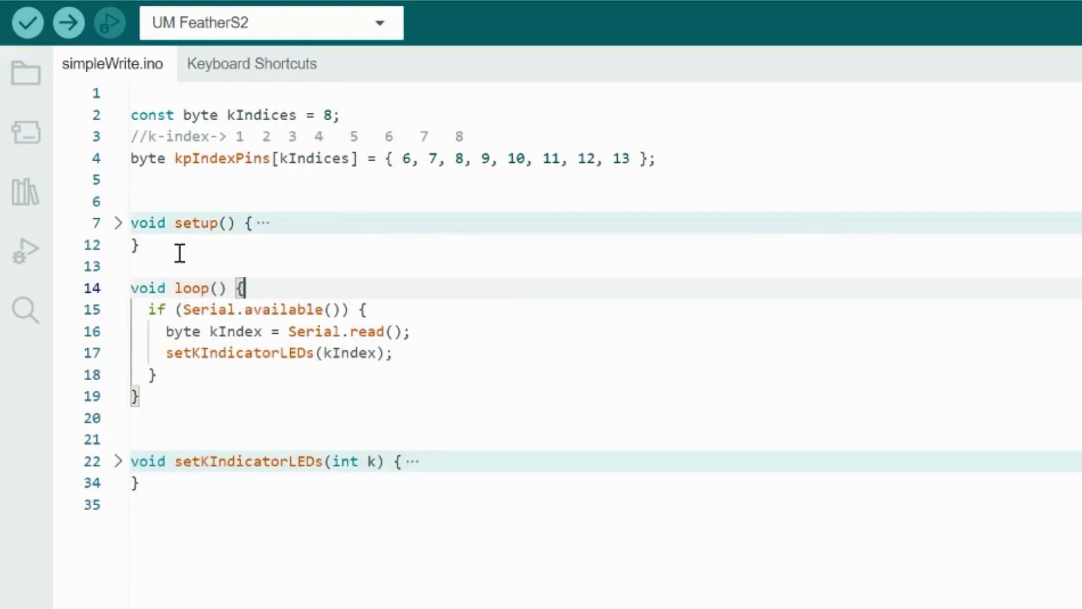
left_click(119, 224)
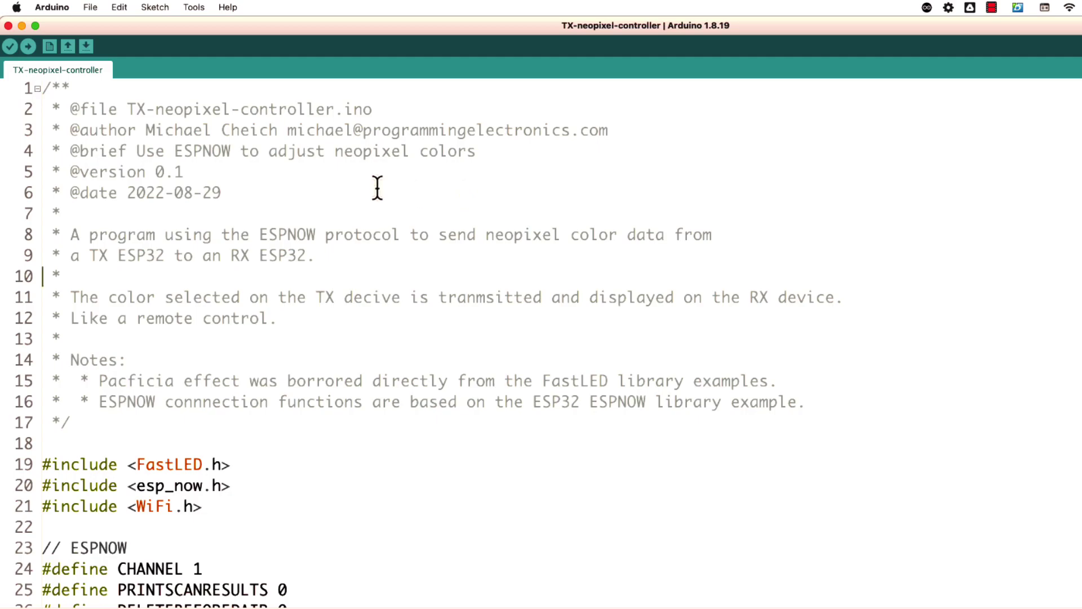
Enable code folding in Preferences and collapse the lines 1–17 header comment.
left_click(52, 7)
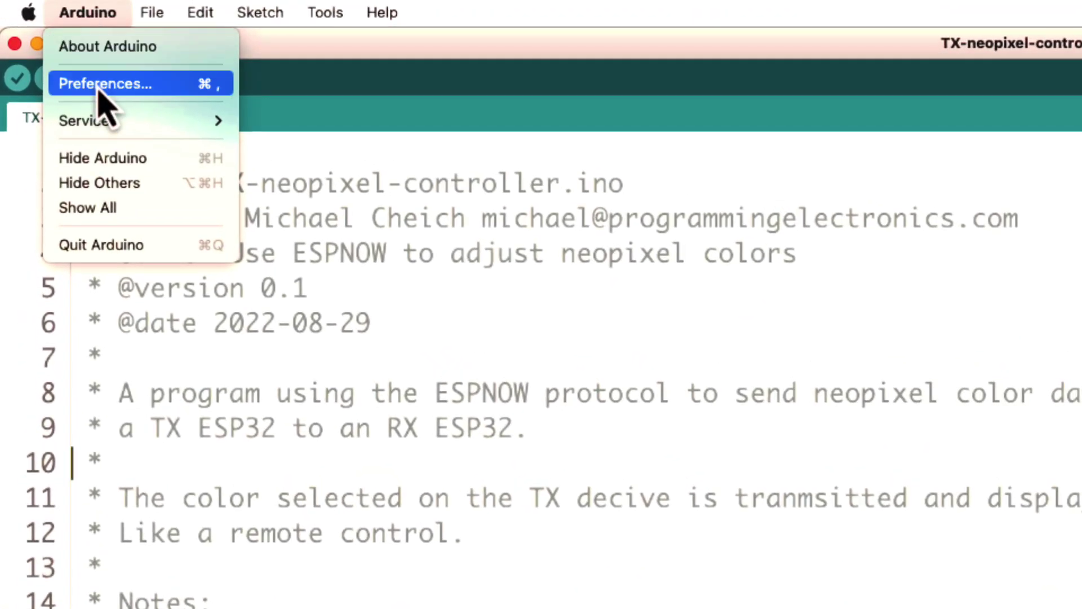
left_click(64, 30)
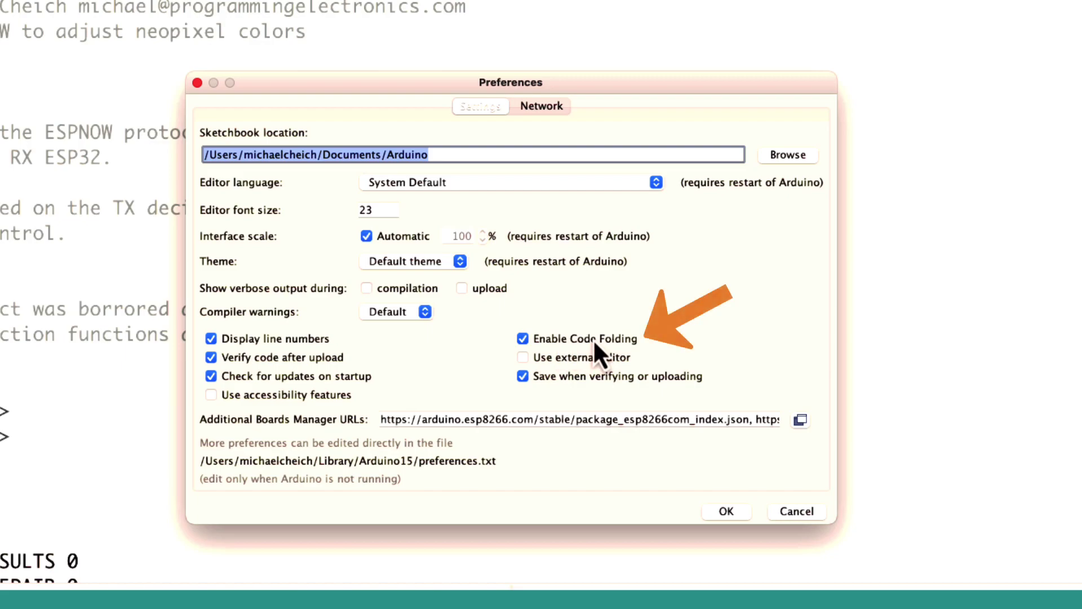
left_click(726, 510)
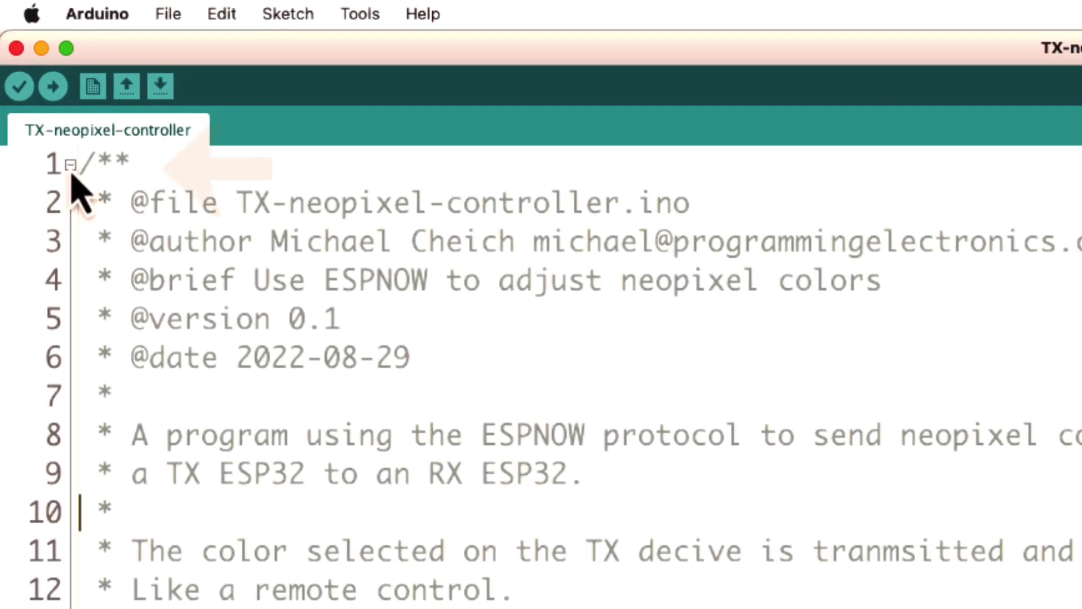
left_click(70, 164)
left_click(70, 164)
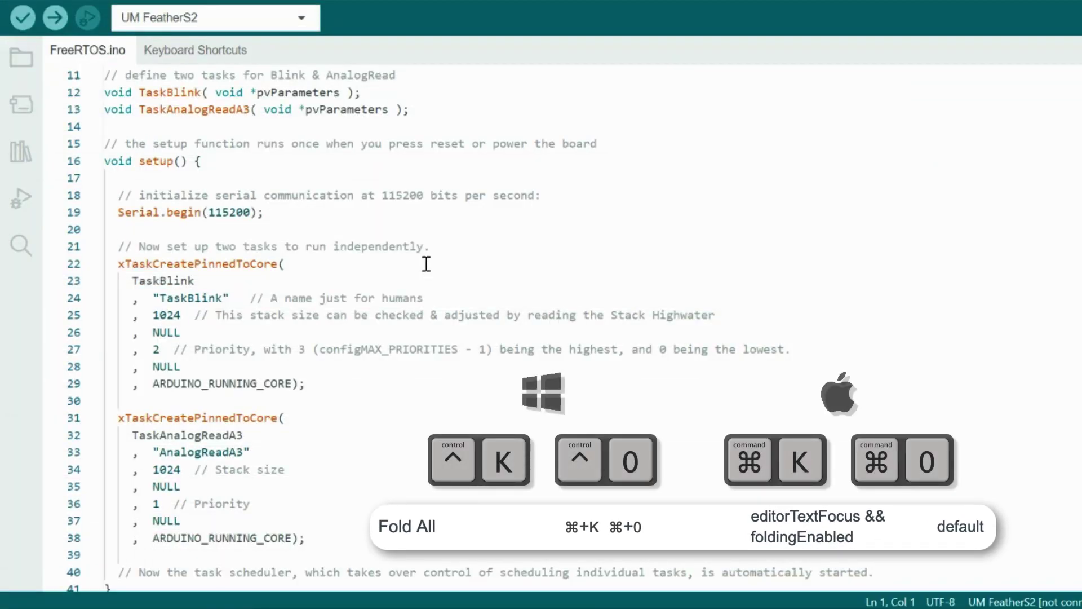
Fold all code blocks in FreeRTOS.ino with Ctrl+K, Ctrl+0.
key("ctrl+k")
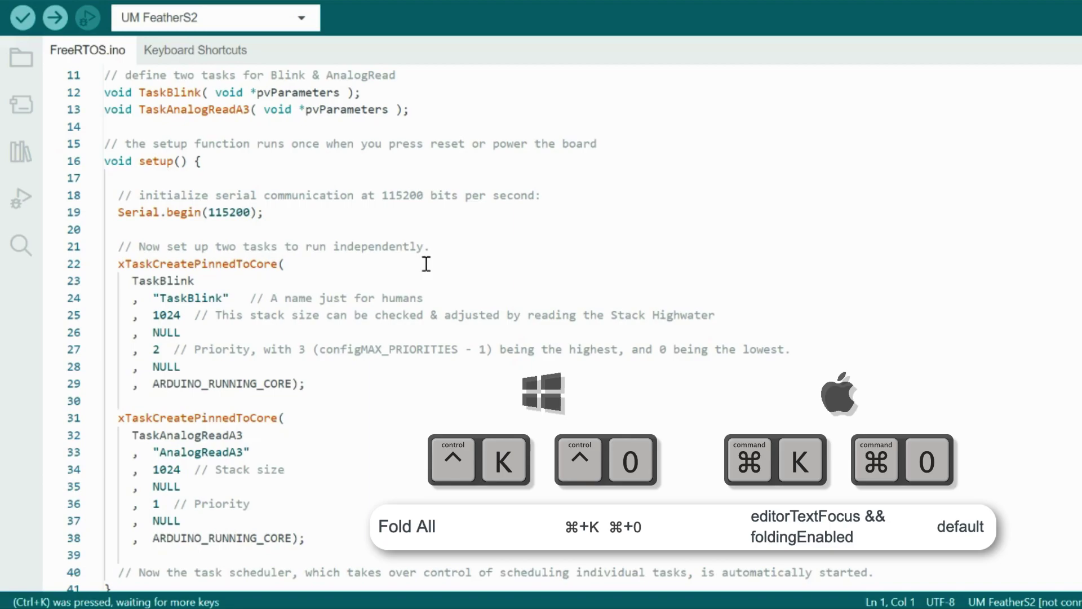
key("ctrl+0")
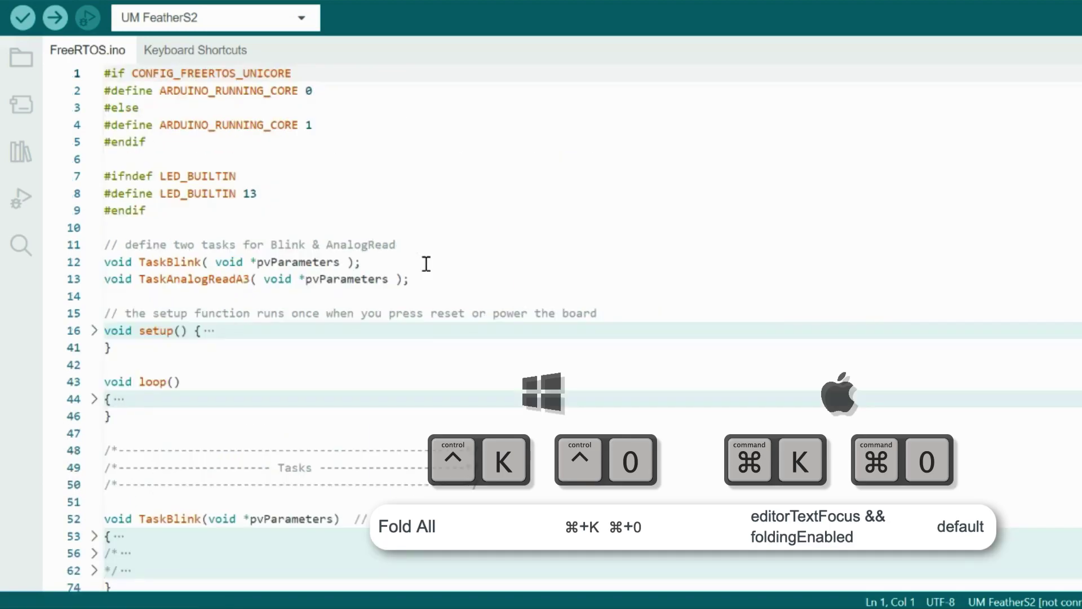
scroll(426, 263, "down", 3)
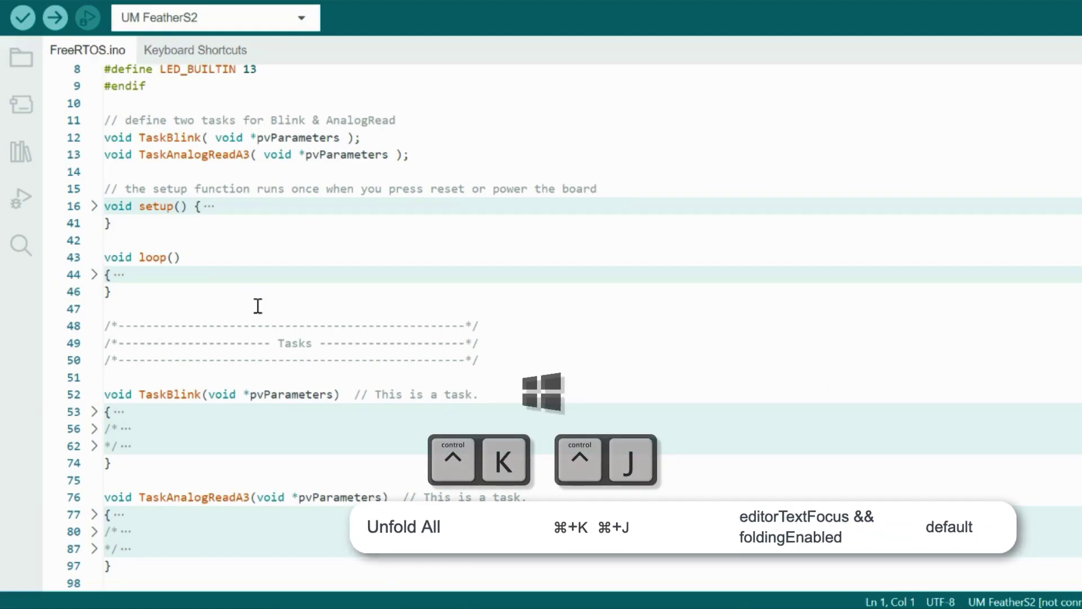
key("ctrl+k")
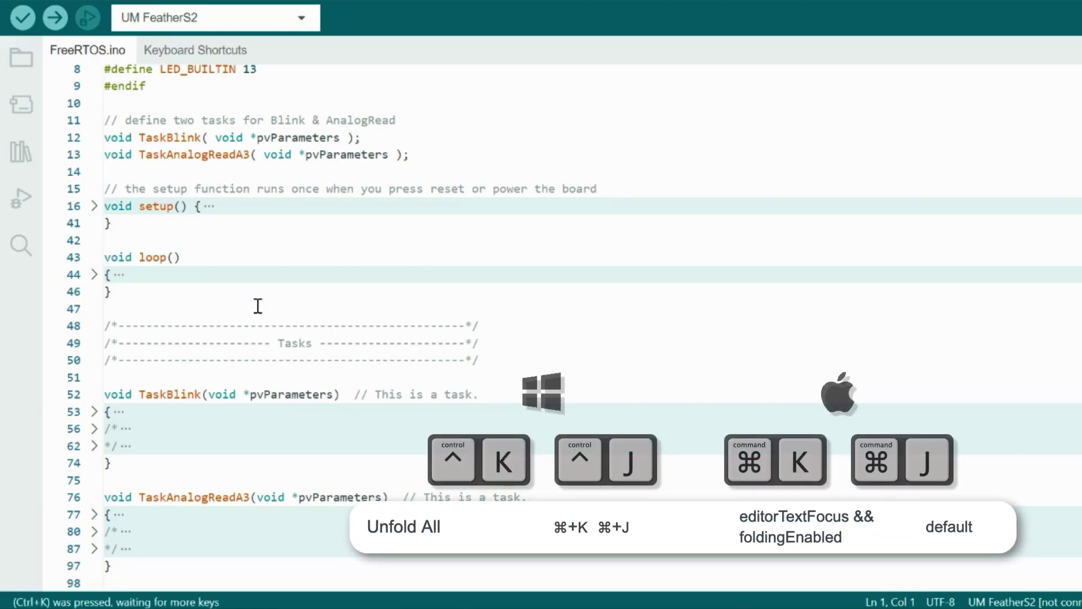
key("ctrl+j")
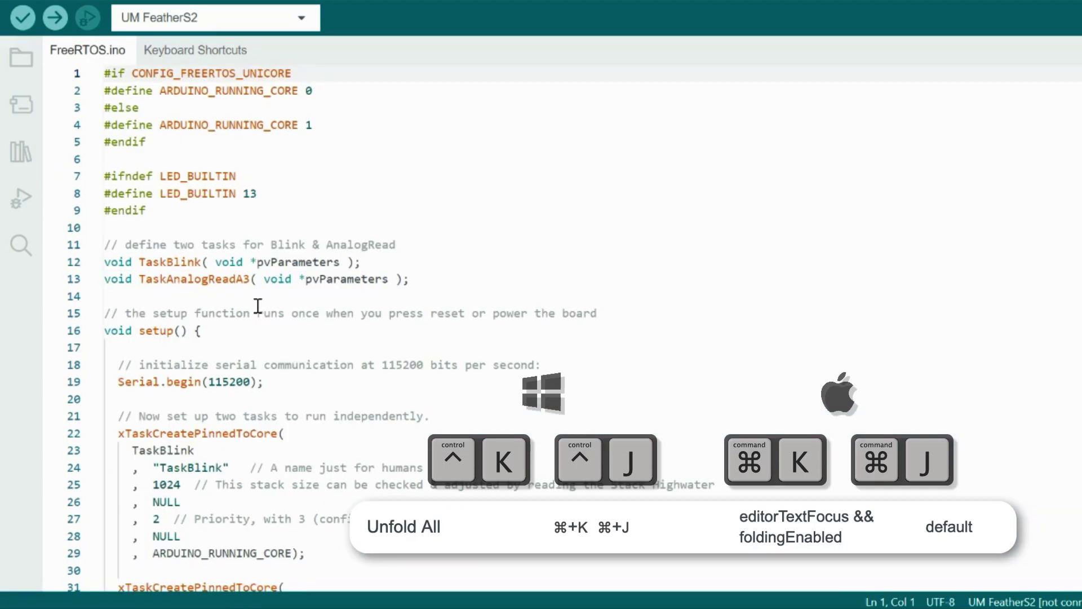
scroll(258, 306, "down", 3)
scroll(258, 306, "down", 3)
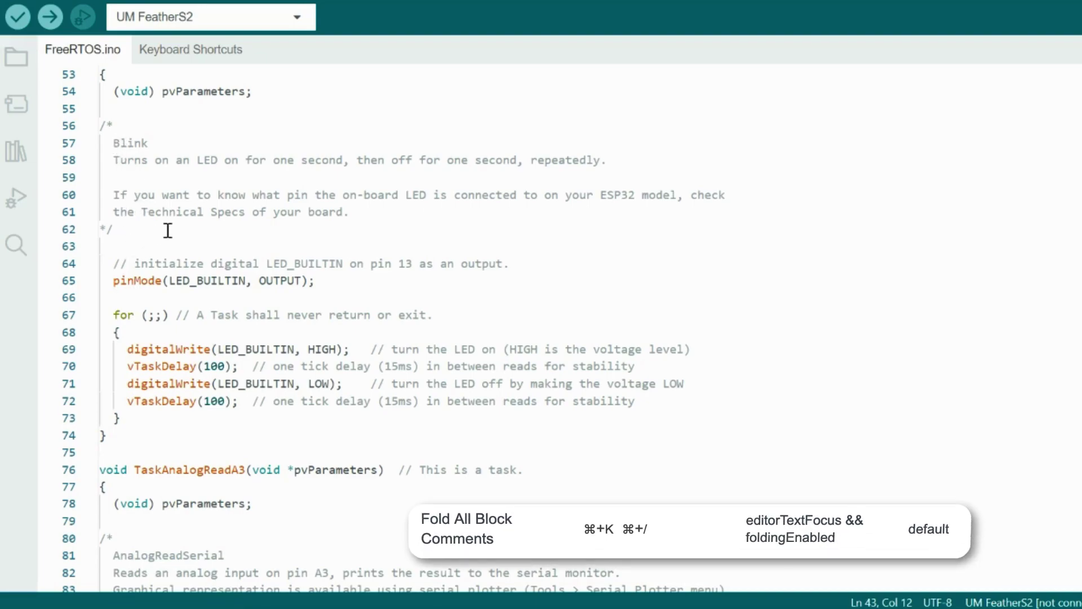
Fold all block comments with Ctrl+K, Ctrl+/.
key("ctrl+k")
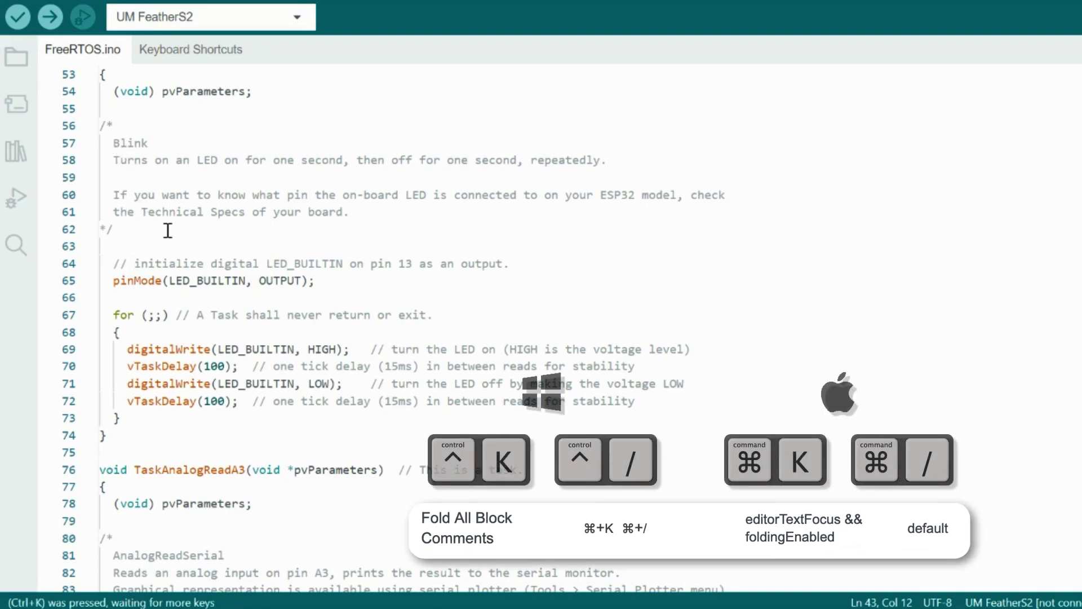
key("ctrl+slash")
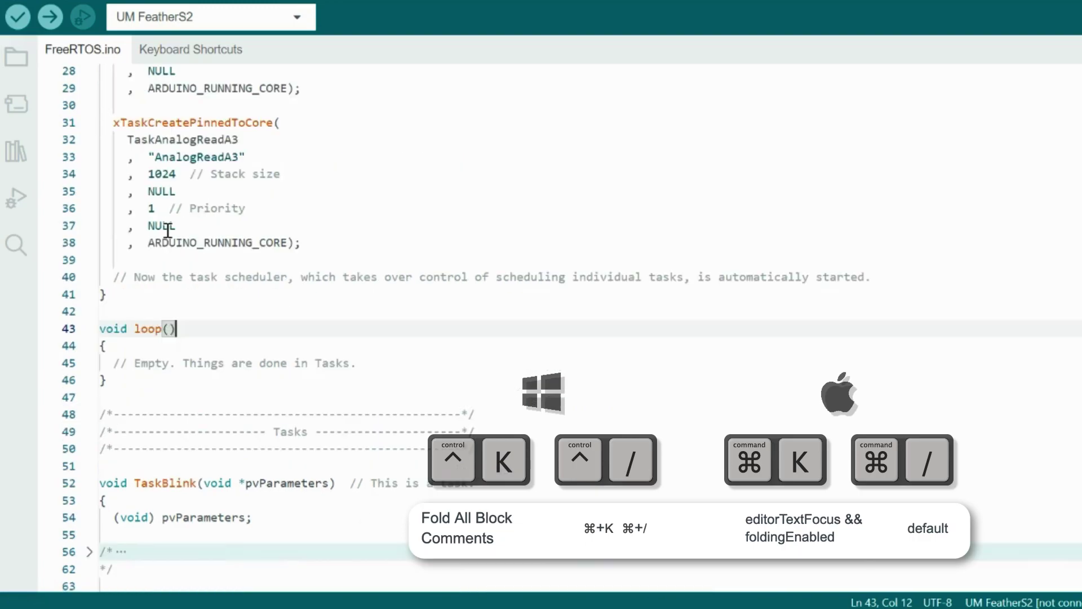
scroll(168, 228, "down", 5)
scroll(136, 254, "down", 1)
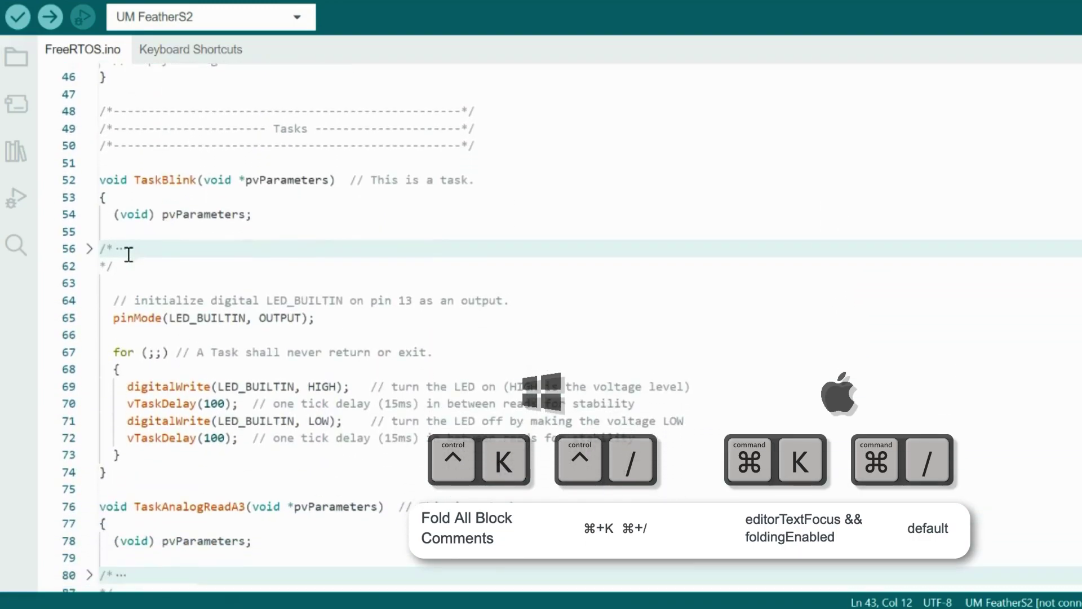
scroll(151, 321, "down", 2)
scroll(135, 423, "down", 2)
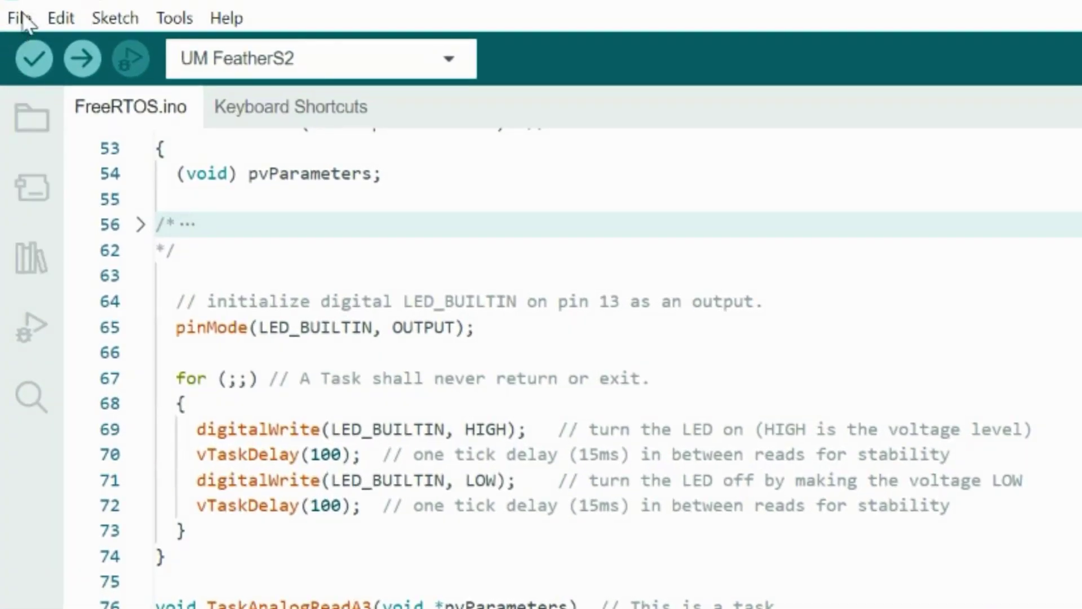
Show the Keyboard Shortcuts list from the File > Advanced menu.
left_click(25, 19)
mouse_move(68, 405)
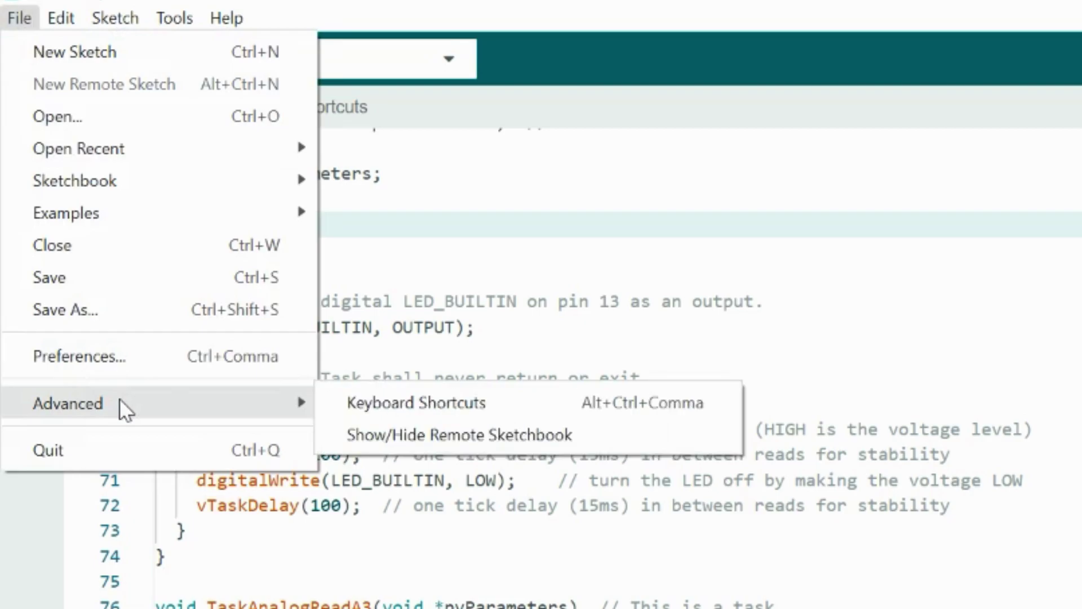
left_click(402, 404)
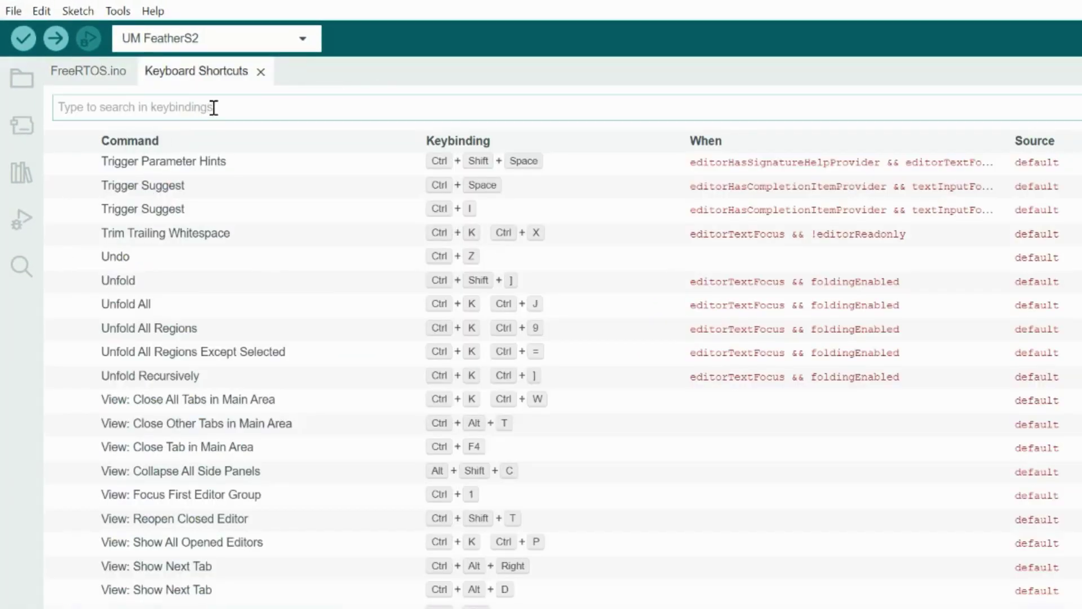
type("fold")
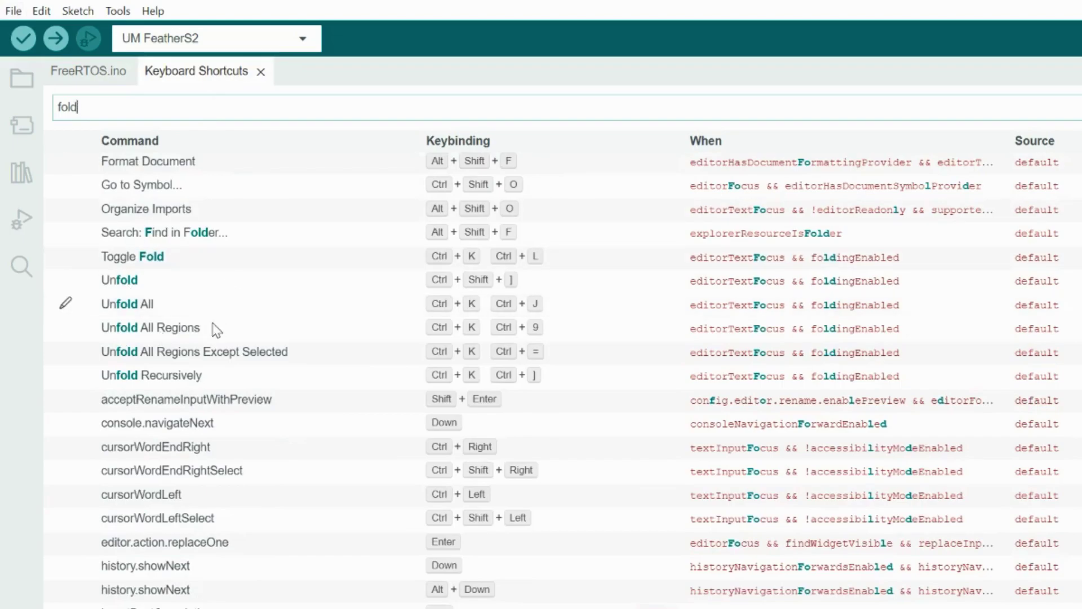
scroll(298, 366, "up", 1)
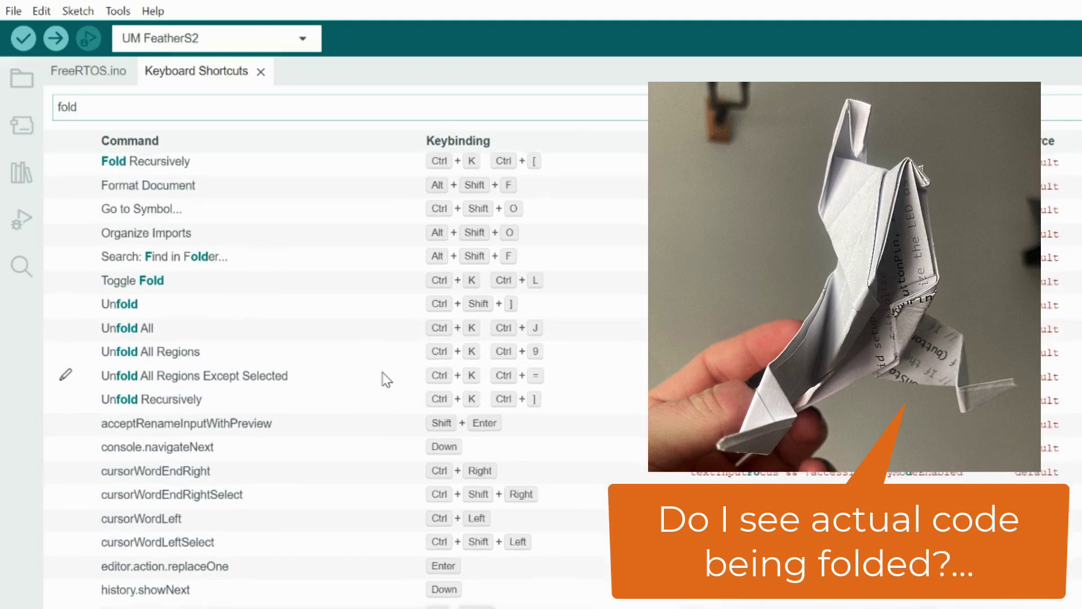
scroll(386, 379, "down", 1)
scroll(386, 379, "down", 1)
scroll(386, 380, "up", 1)
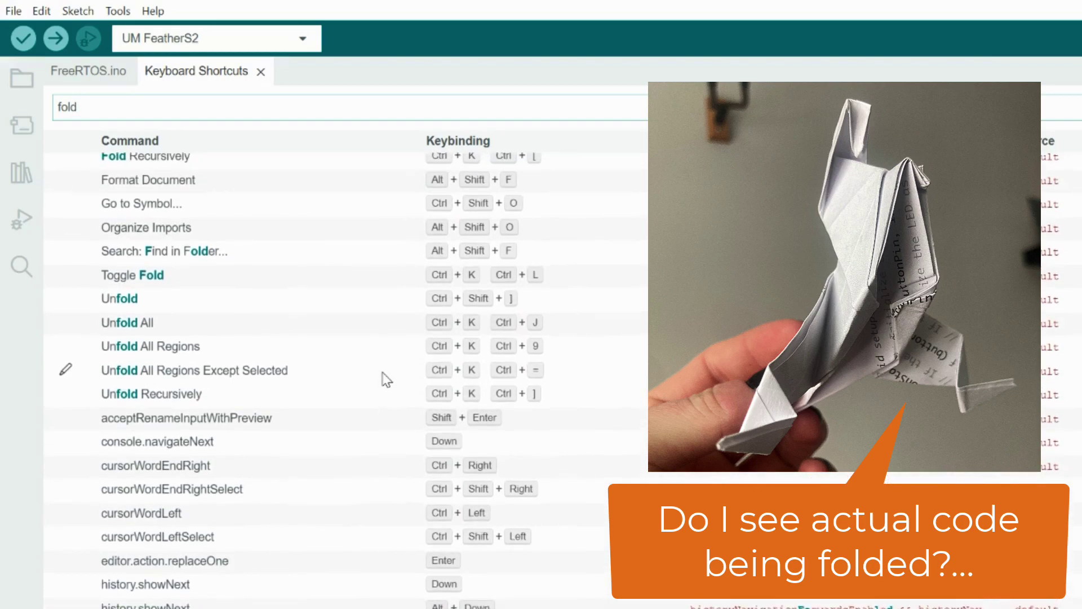